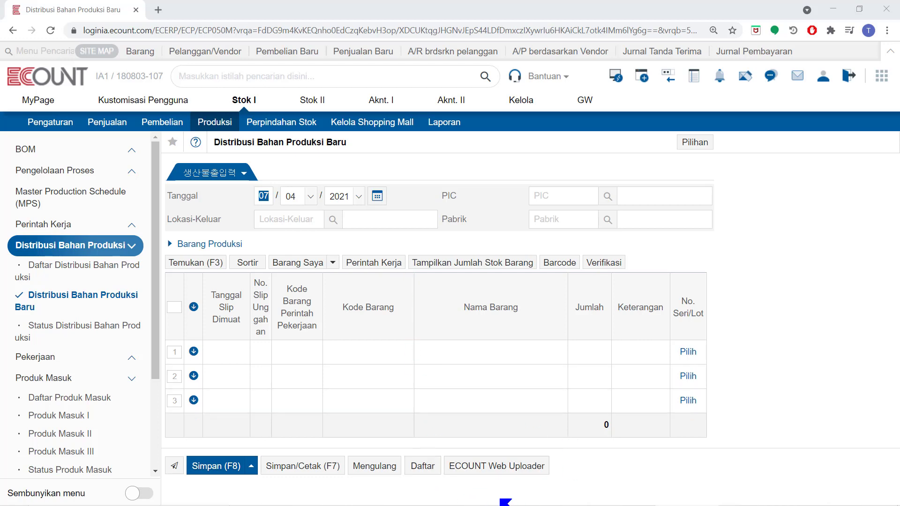
# - Open the ECOUNT Web Uploader for the production material distribution, examine its upload columns and close it
pyautogui.click(512, 470)
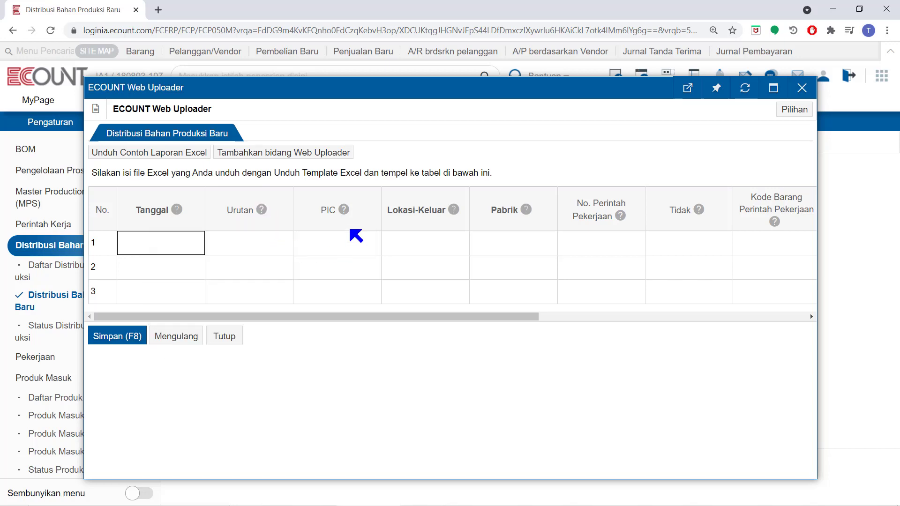
pyautogui.moveTo(346, 215)
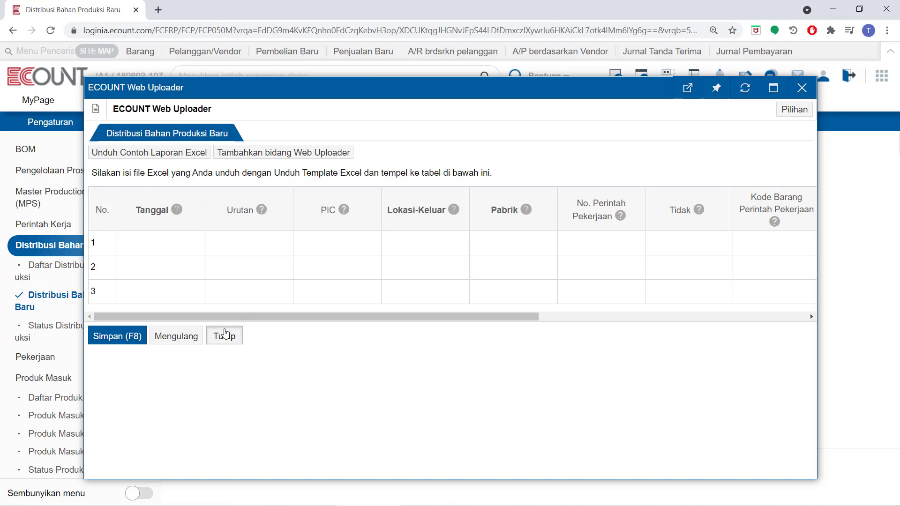
pyautogui.click(224, 335)
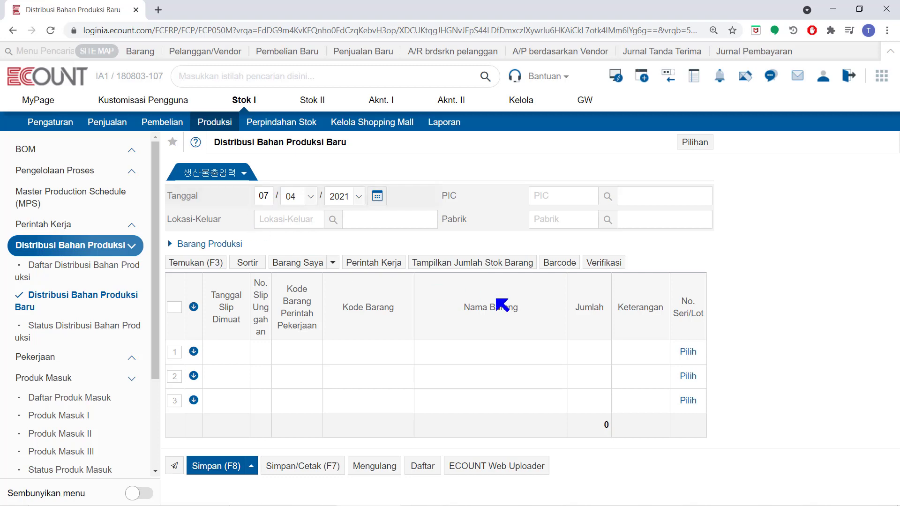
# - Fill in the PIC, set Lokasi-Keluar to 00011 Gudang Pusat and Pabrik to 00001 Pabrik Panggang
pyautogui.click(552, 203)
pyautogui.write('04')
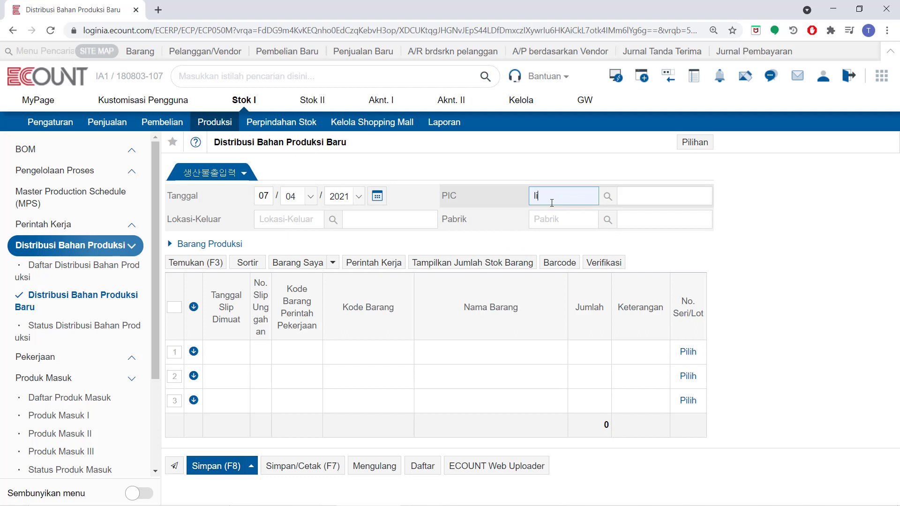
pyautogui.press('Return')
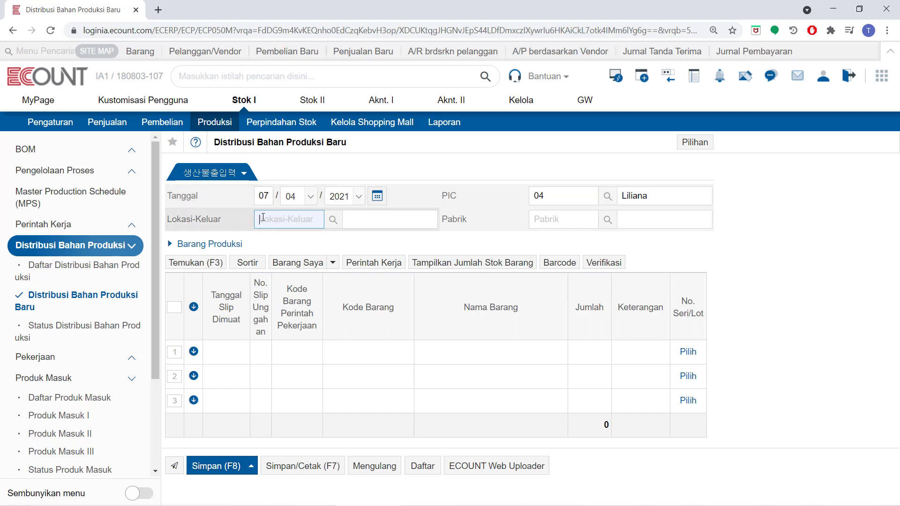
pyautogui.write('00011')
pyautogui.press('Return')
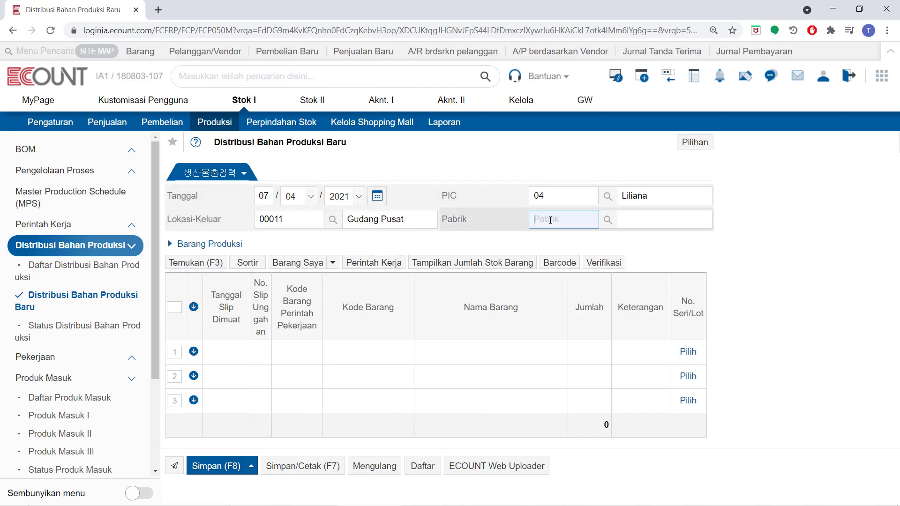
pyautogui.write('p')
pyautogui.write('ab')
pyautogui.press('Return')
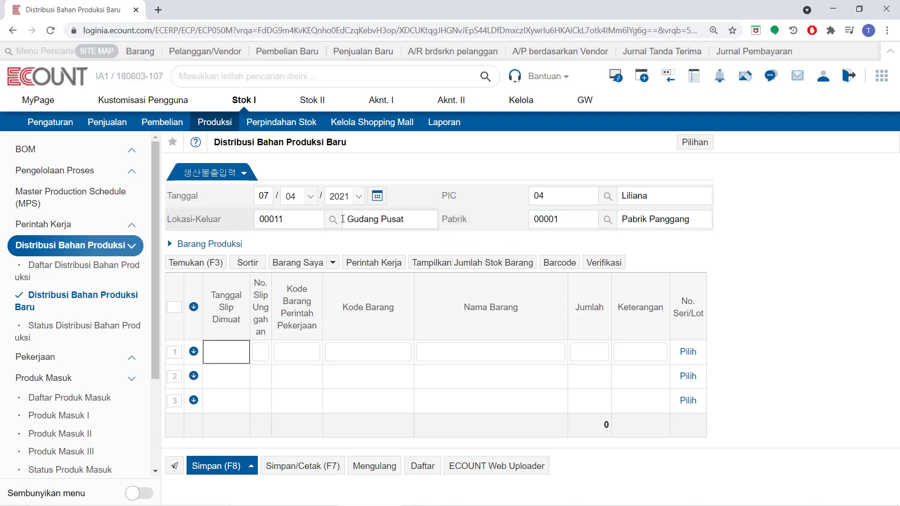
# - Load work order 02/04/2021 -1 for Green Tea Cookies_Kemasan into the slip with its remaining quantity and review the materials
pyautogui.click(373, 263)
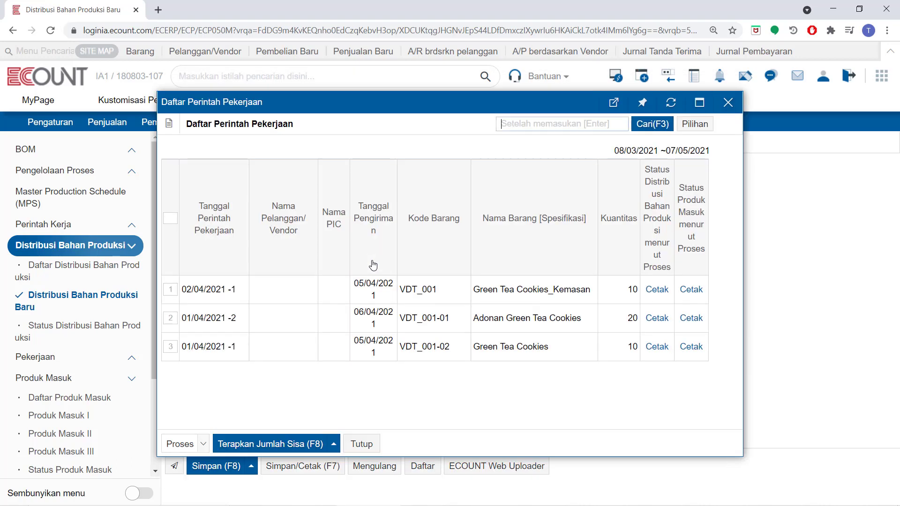
pyautogui.click(170, 289)
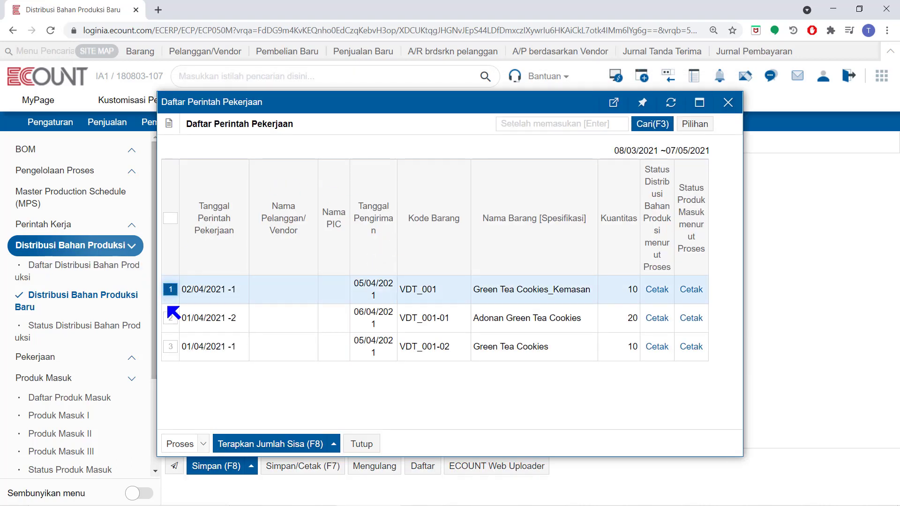
pyautogui.click(245, 444)
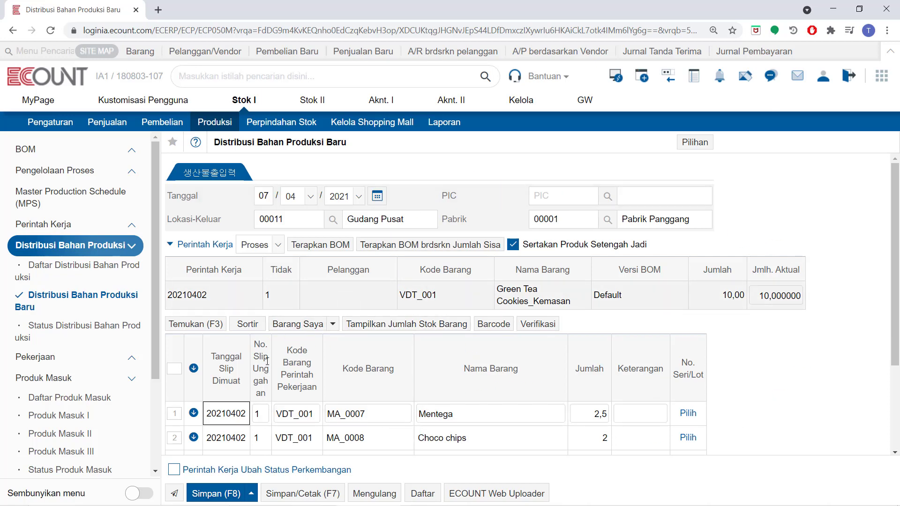
pyautogui.scroll(-3, 466, 368)
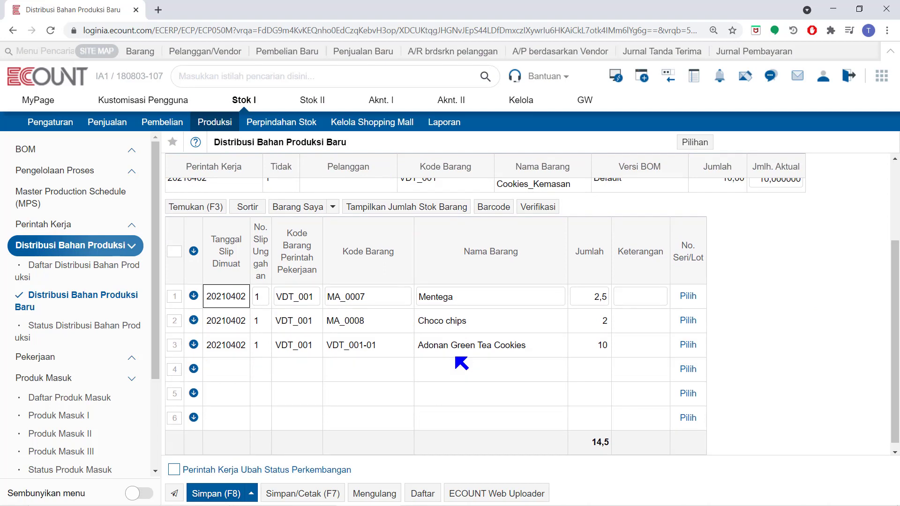
pyautogui.scroll(1, 462, 363)
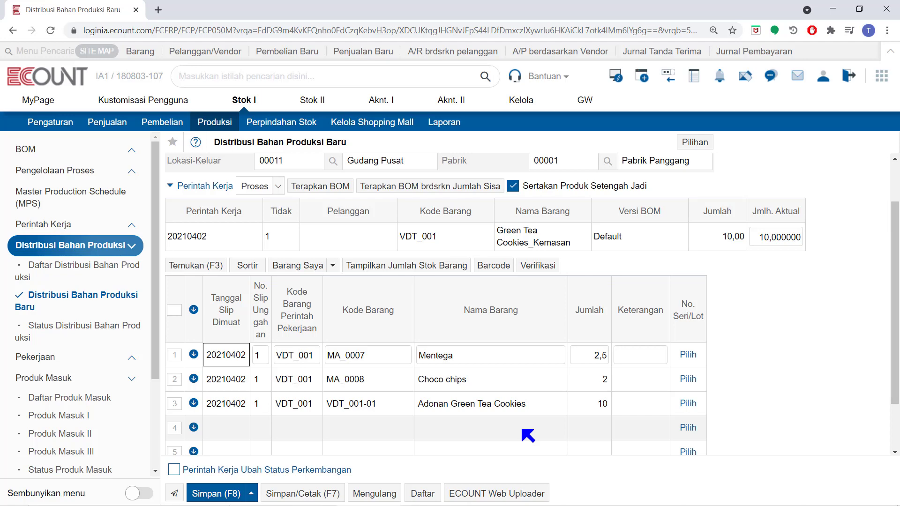
pyautogui.scroll(-1, 525, 431)
pyautogui.scroll(2, 525, 431)
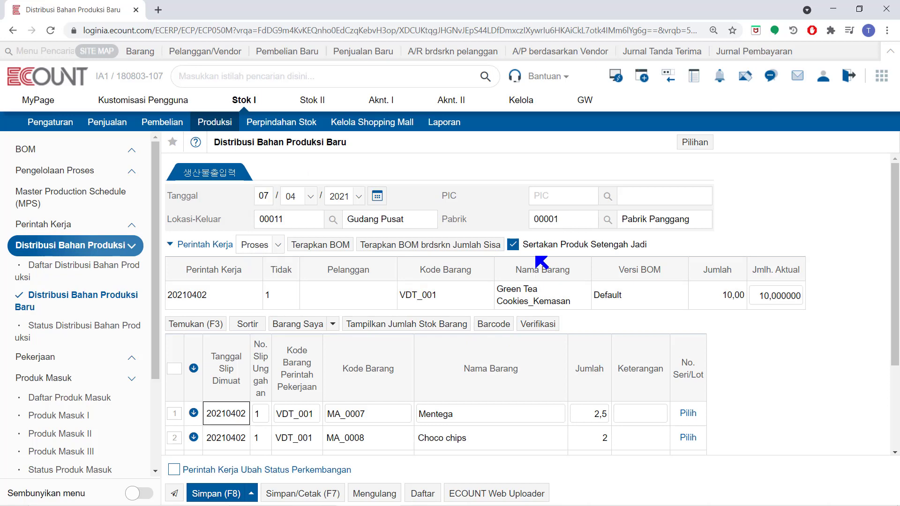
# - Apply the BOM to the loaded work order at the Proses level and review the listed materials
pyautogui.click(255, 245)
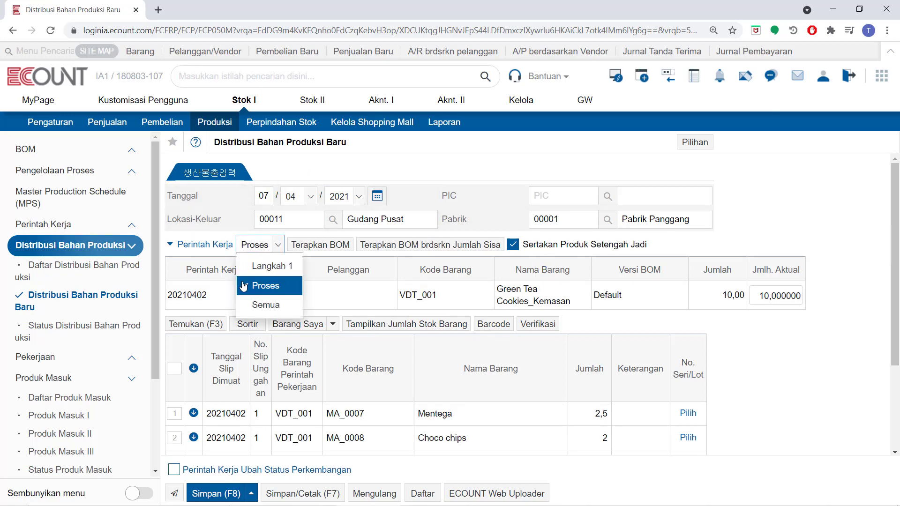
pyautogui.click(282, 289)
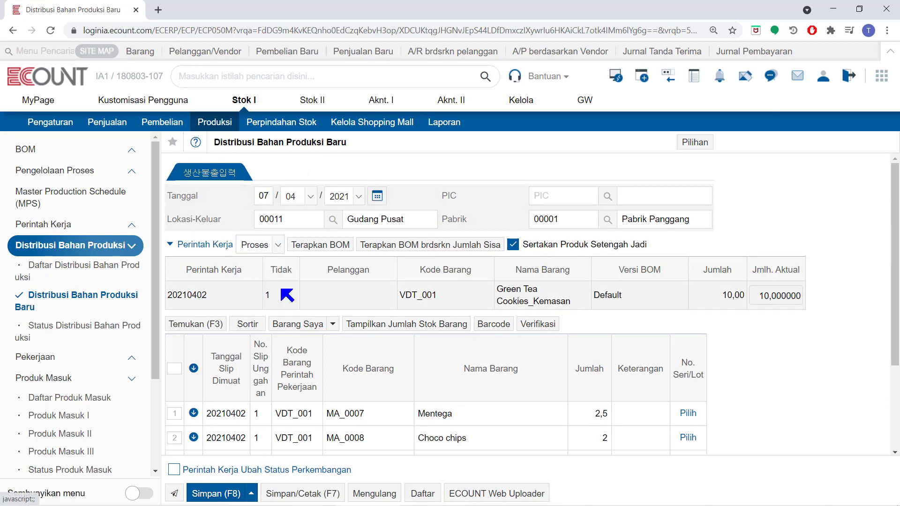
pyautogui.click(321, 244)
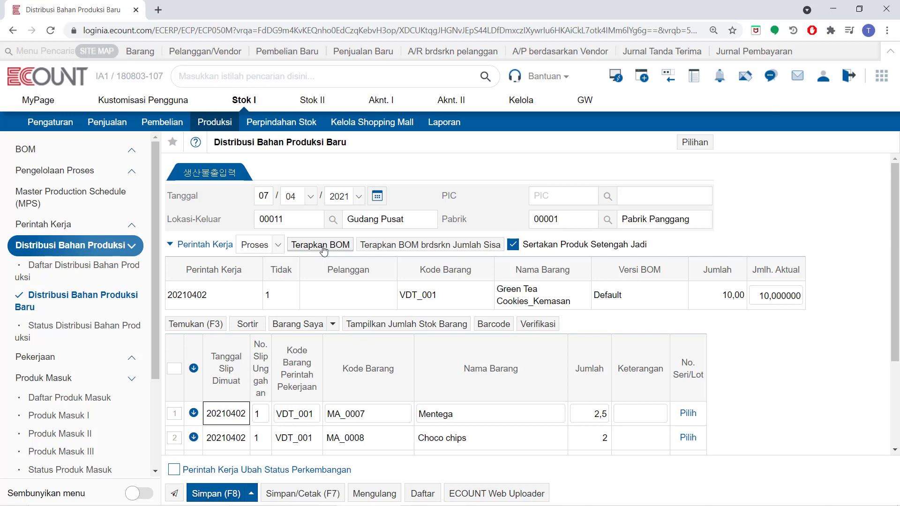
pyautogui.scroll(-2, 398, 296)
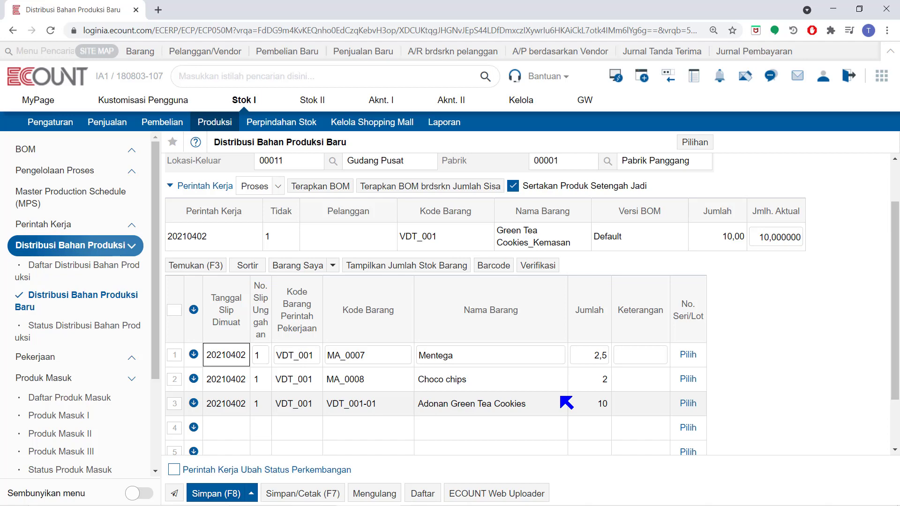
# - Apply the BOM to the loaded work order at the Langkah 1 level and review the listed materials
pyautogui.click(261, 187)
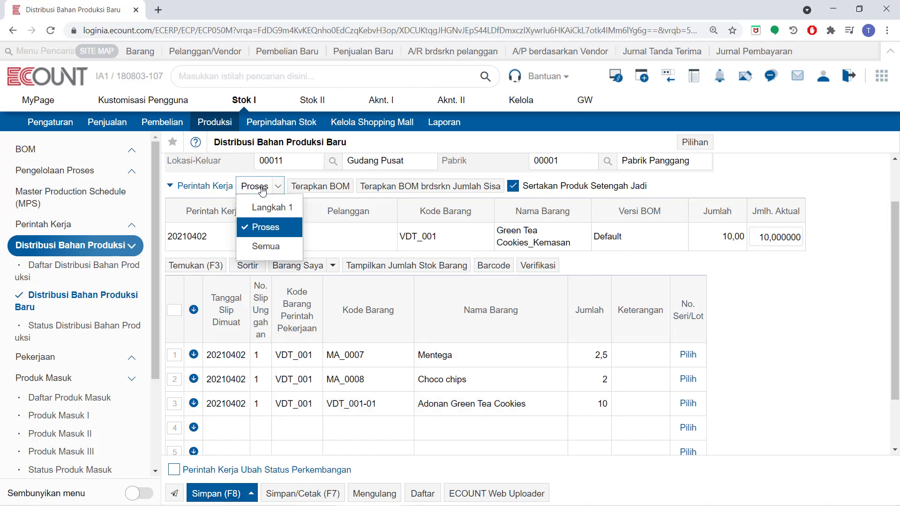
pyautogui.click(271, 207)
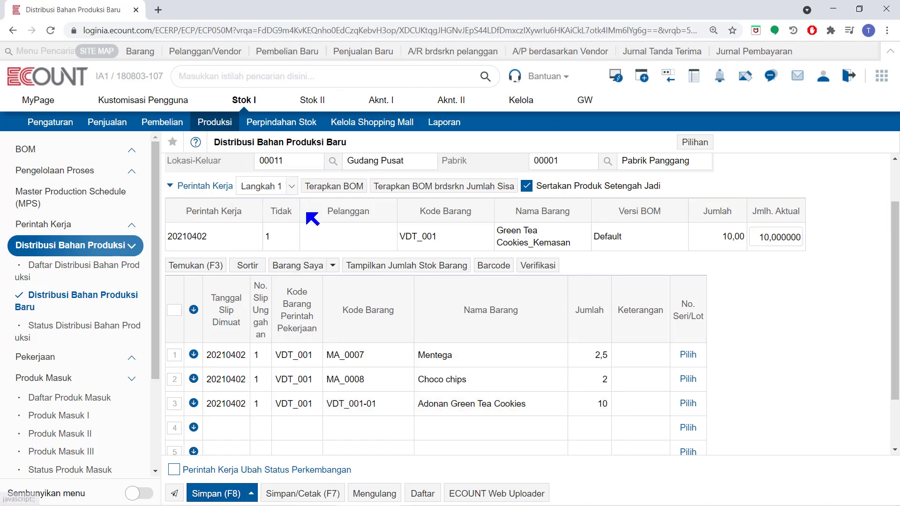
pyautogui.click(345, 187)
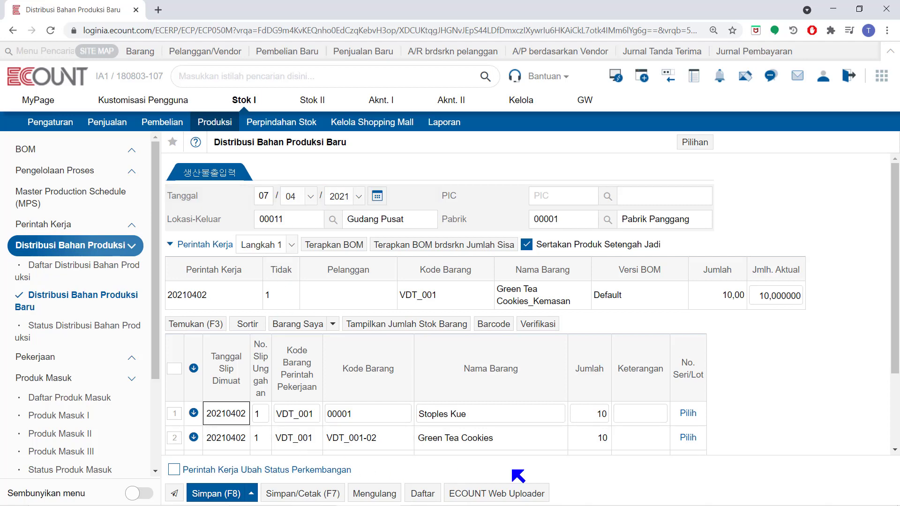
pyautogui.scroll(-1, 491, 343)
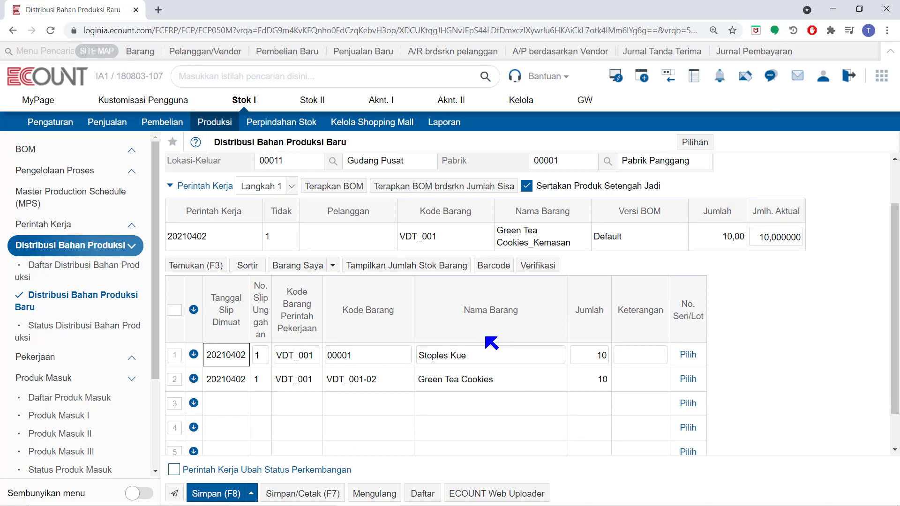
# - Apply the BOM to the loaded work order at the Semua level and display the stock quantities of the listed items
pyautogui.scroll(1, 491, 343)
pyautogui.click(288, 244)
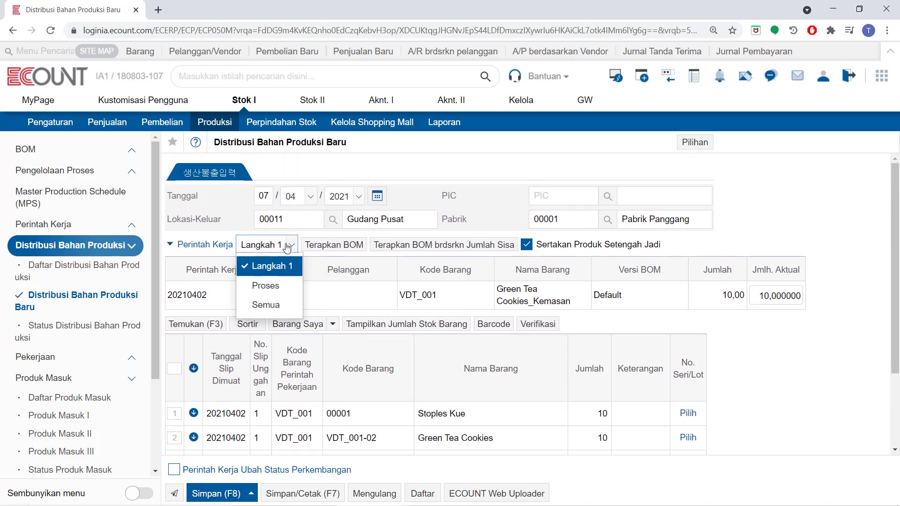
pyautogui.click(276, 305)
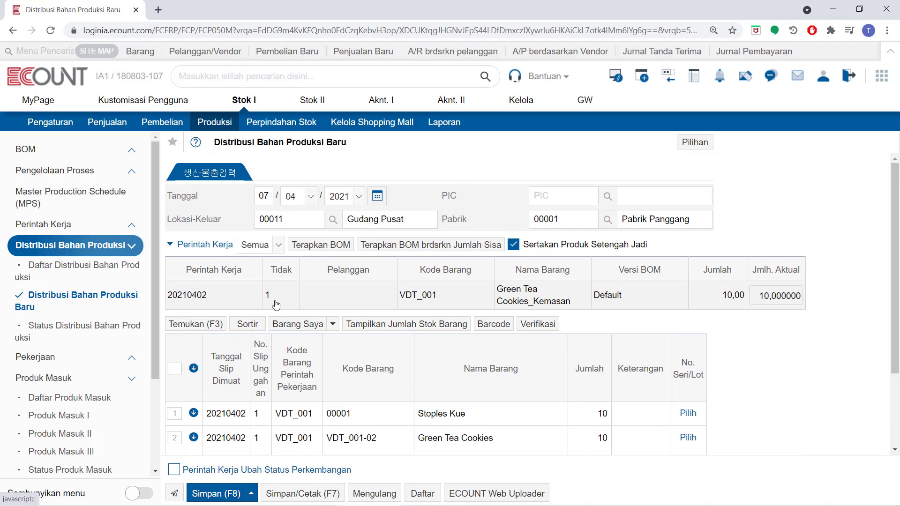
pyautogui.click(350, 246)
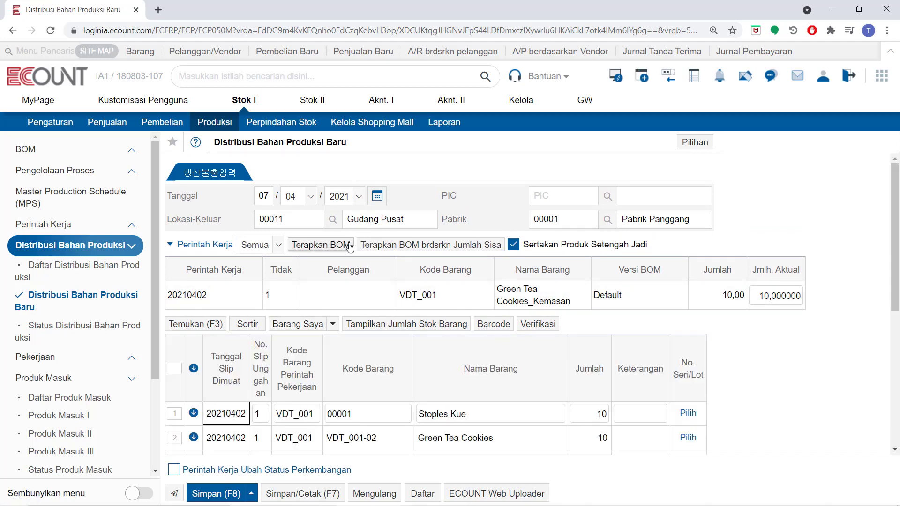
pyautogui.click(349, 247)
pyautogui.scroll(-2, 350, 294)
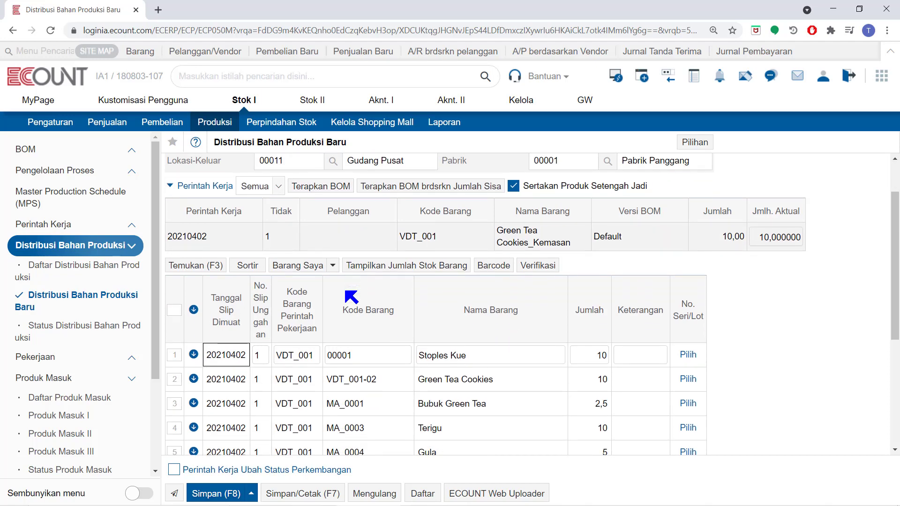
pyautogui.scroll(-1, 352, 296)
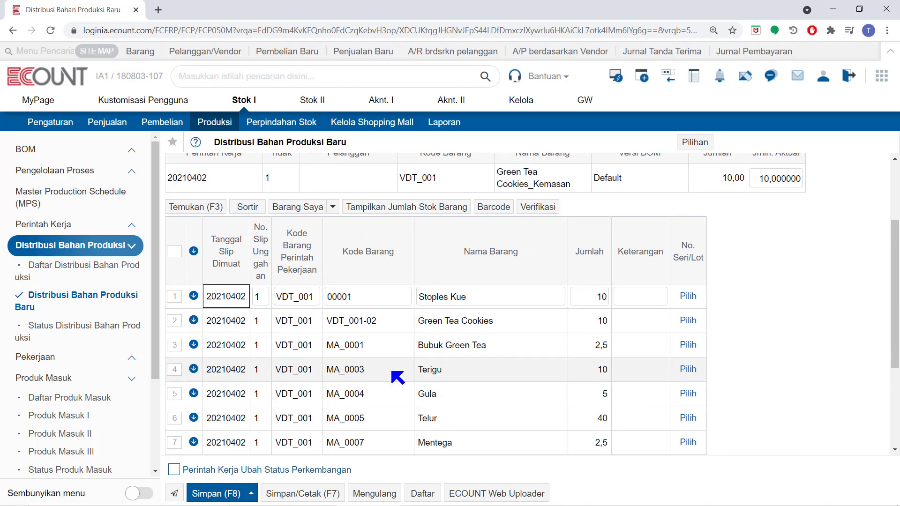
pyautogui.scroll(2, 396, 373)
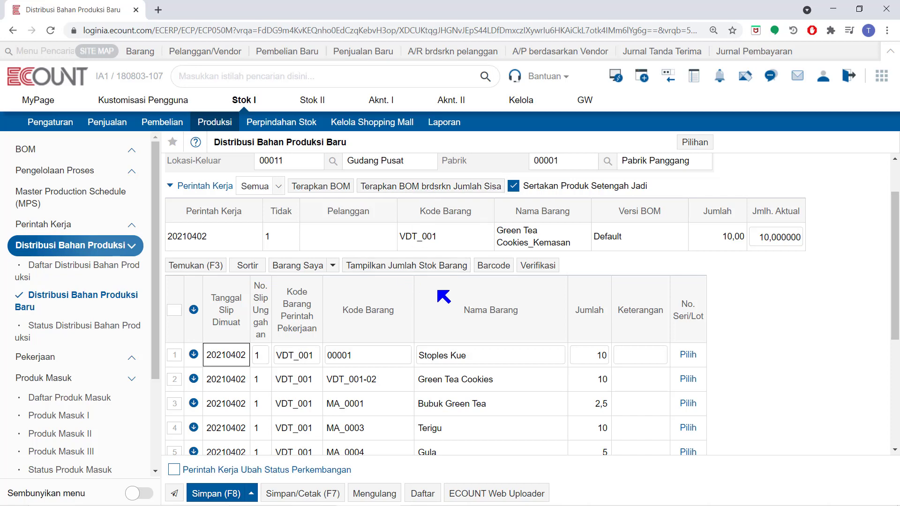
pyautogui.click(417, 273)
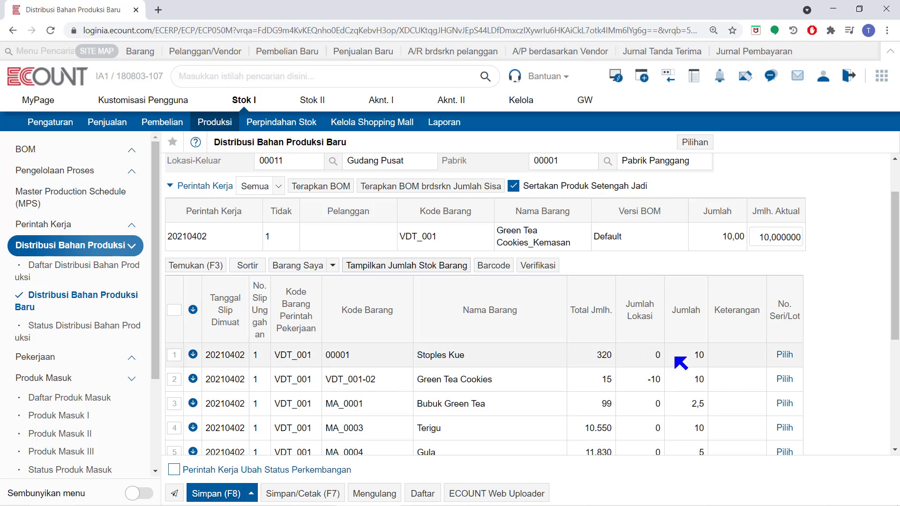
# - Examine the Keluar and Masuk choices in the standard location settings and close the dialog without saving
pyautogui.scroll(2, 680, 363)
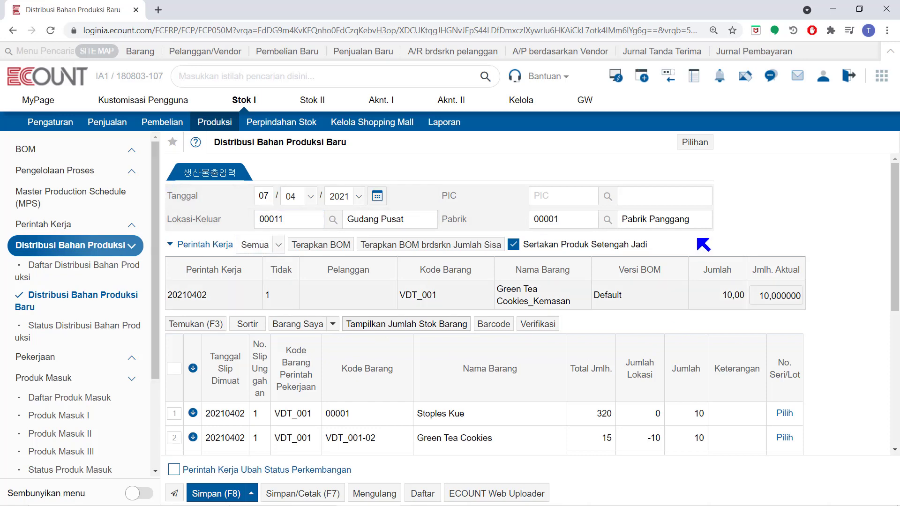
pyautogui.click(705, 144)
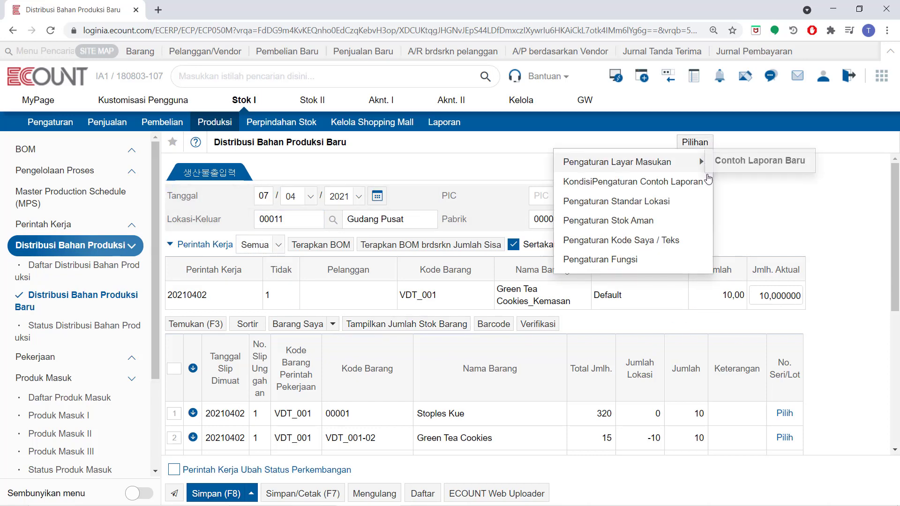
pyautogui.click(674, 202)
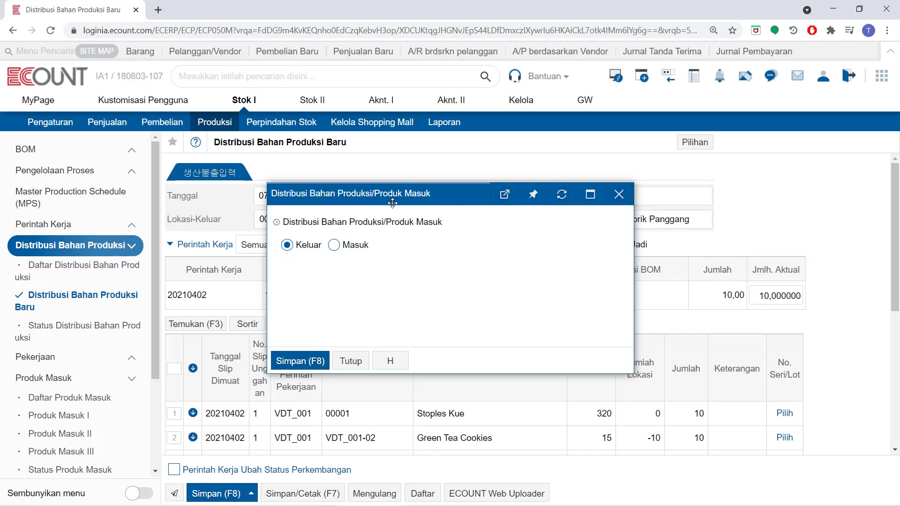
pyautogui.moveTo(393, 203); pyautogui.dragTo(377, 258)
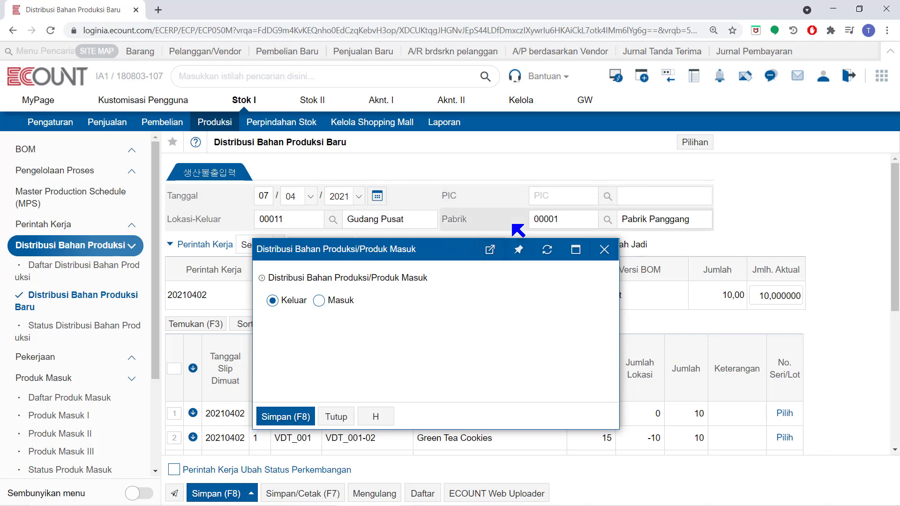
pyautogui.click(320, 301)
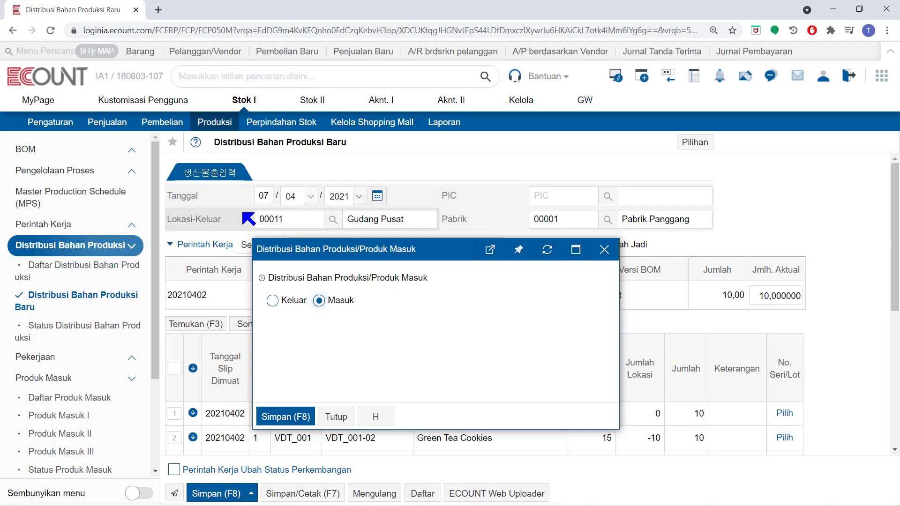
pyautogui.click(274, 303)
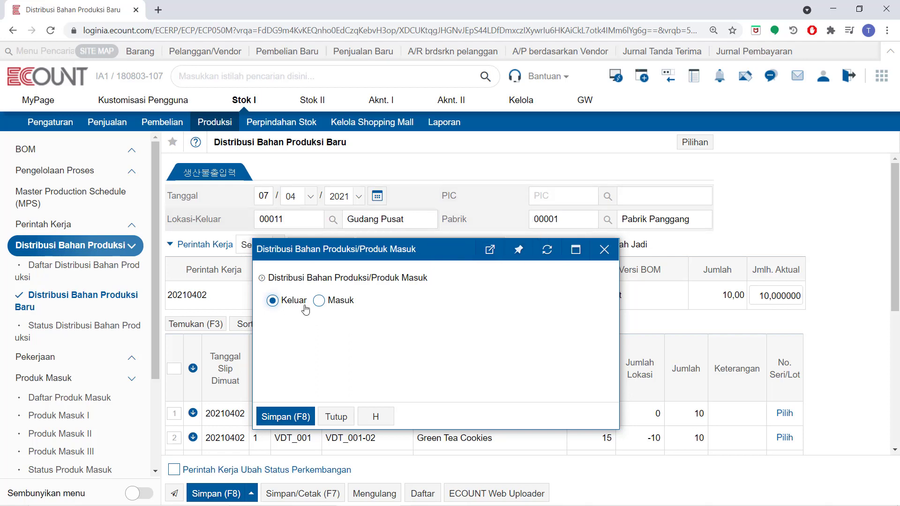
pyautogui.click(321, 303)
pyautogui.click(329, 418)
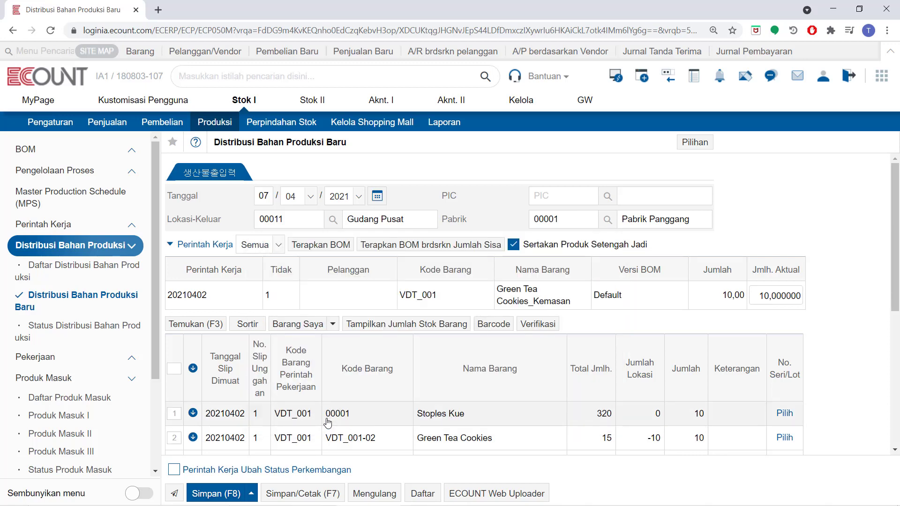
# - Save the production material distribution slip and display its printable Goods Issued Slip
pyautogui.scroll(-1, 347, 422)
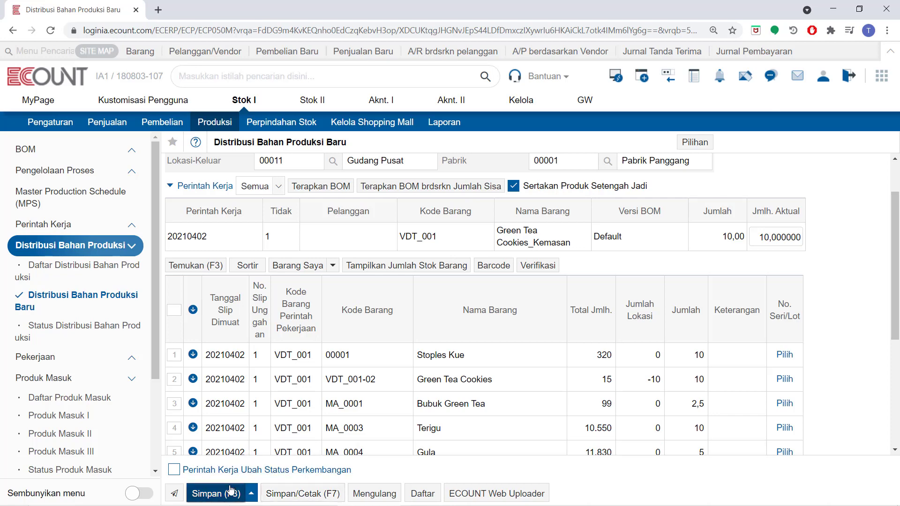
pyautogui.moveTo(227, 501)
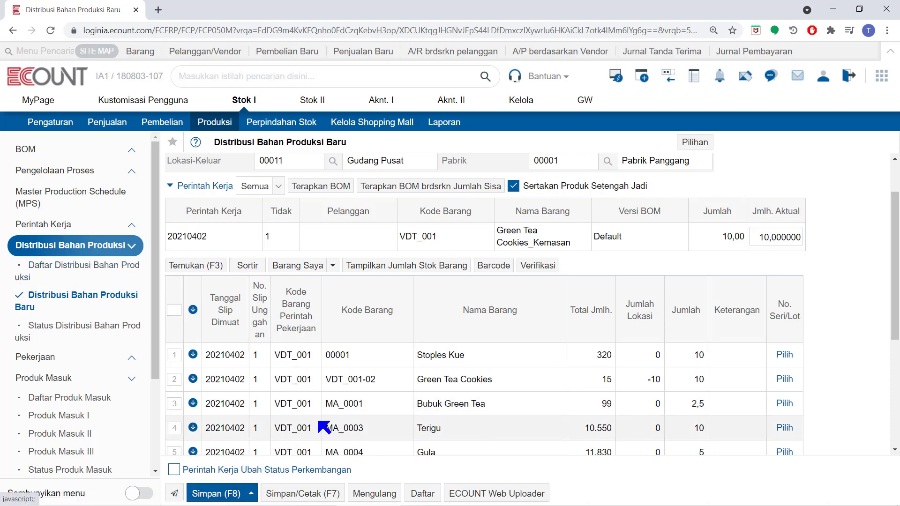
pyautogui.click(326, 494)
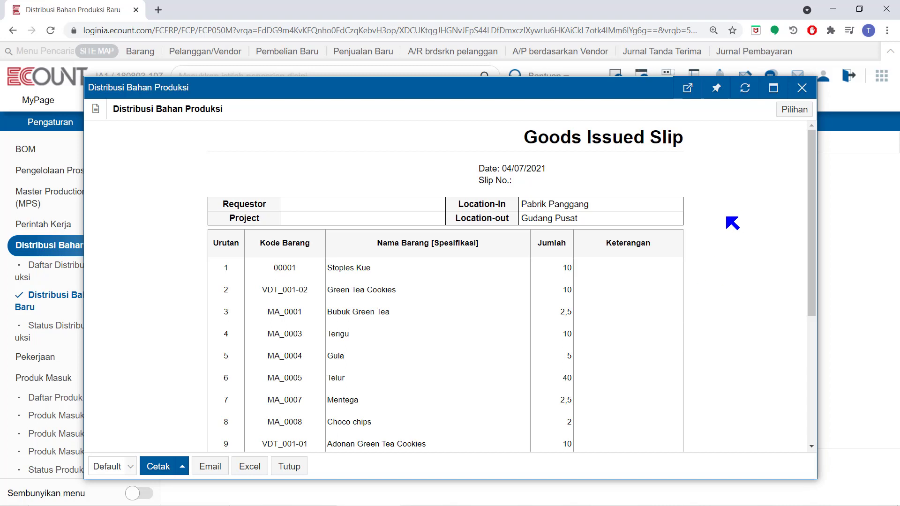
# - Create a new report template for the printed slip named "transfer bahan", copied from **Default**
pyautogui.click(803, 112)
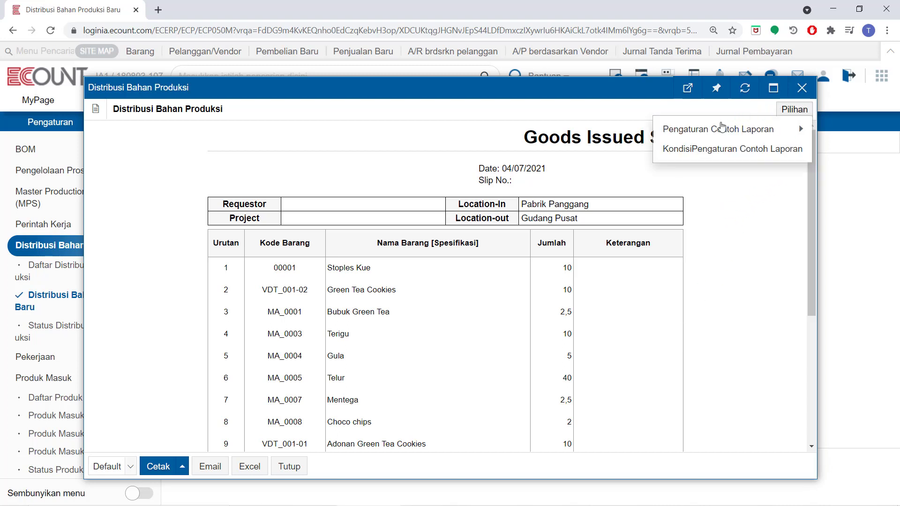
pyautogui.moveTo(720, 133)
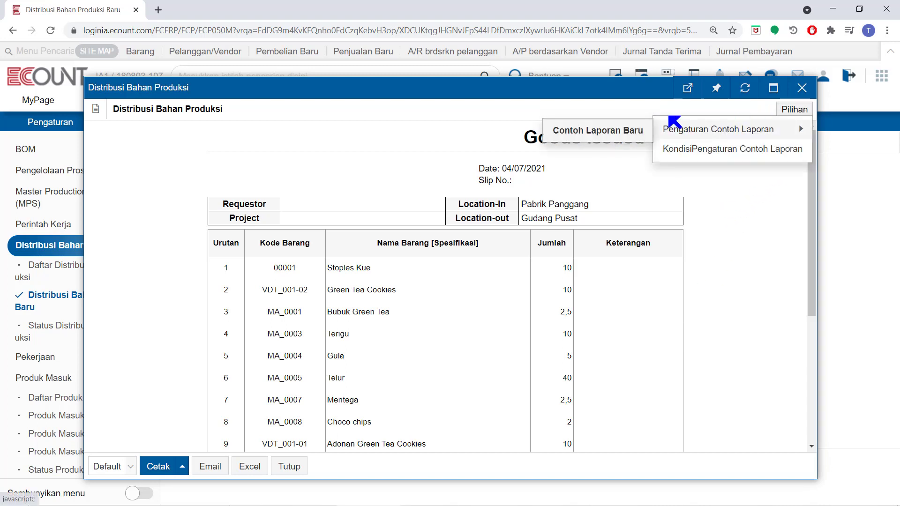
pyautogui.click(623, 131)
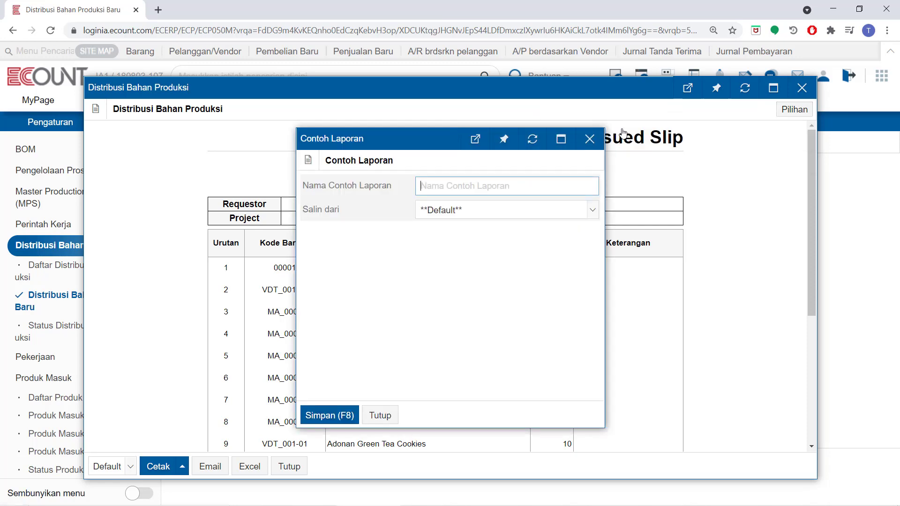
pyautogui.write('transfer bah')
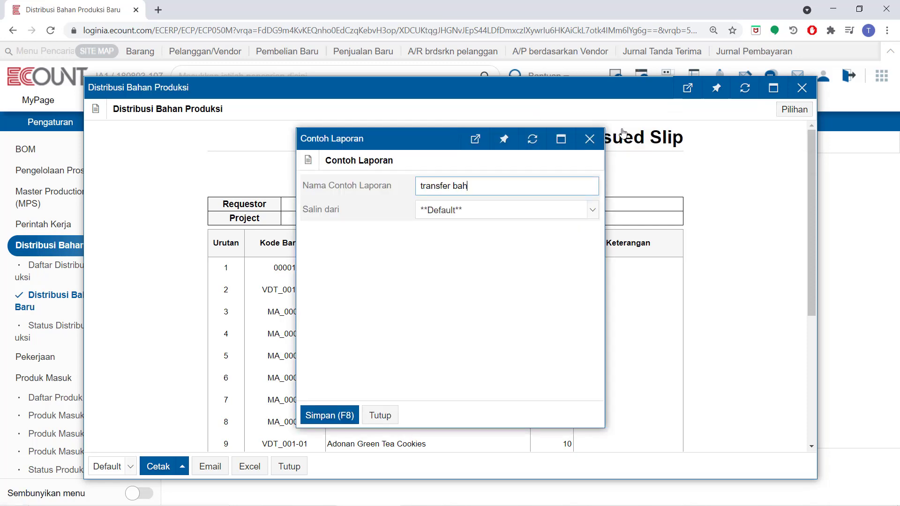
pyautogui.write('an')
pyautogui.click(337, 418)
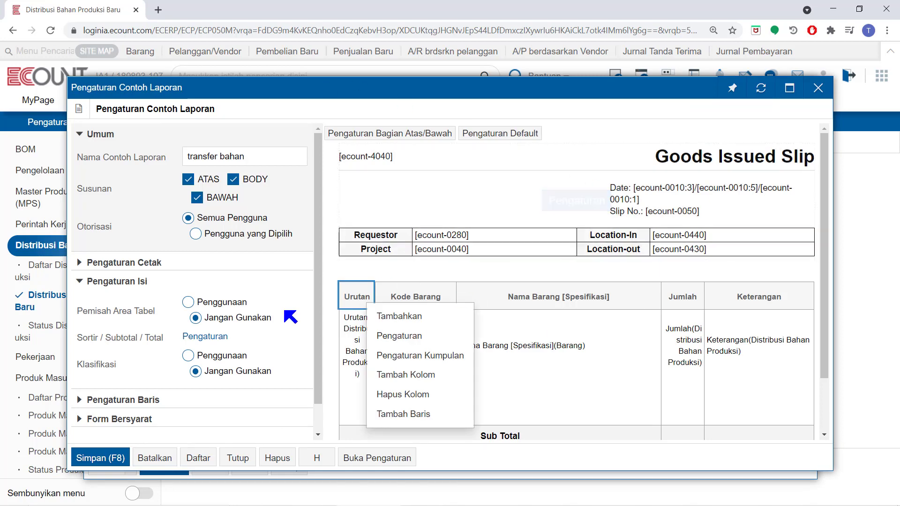
# - Examine the header, footer and column setting options of the "transfer bahan" template, and close it and the printable slip
pyautogui.moveTo(693, 208)
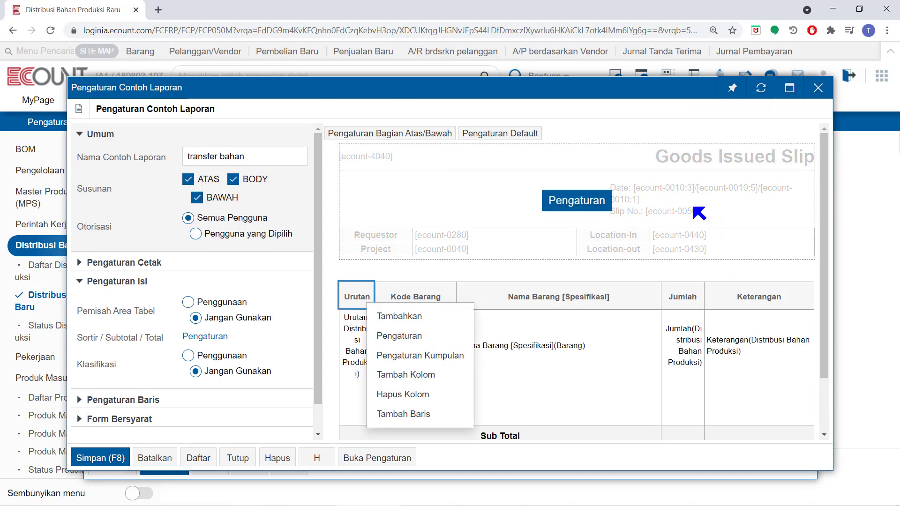
pyautogui.scroll(-3, 693, 207)
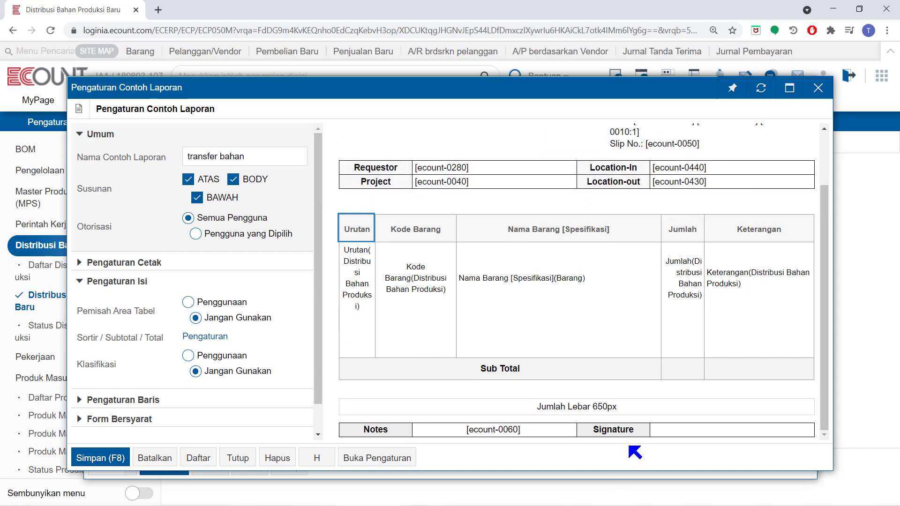
pyautogui.moveTo(635, 429)
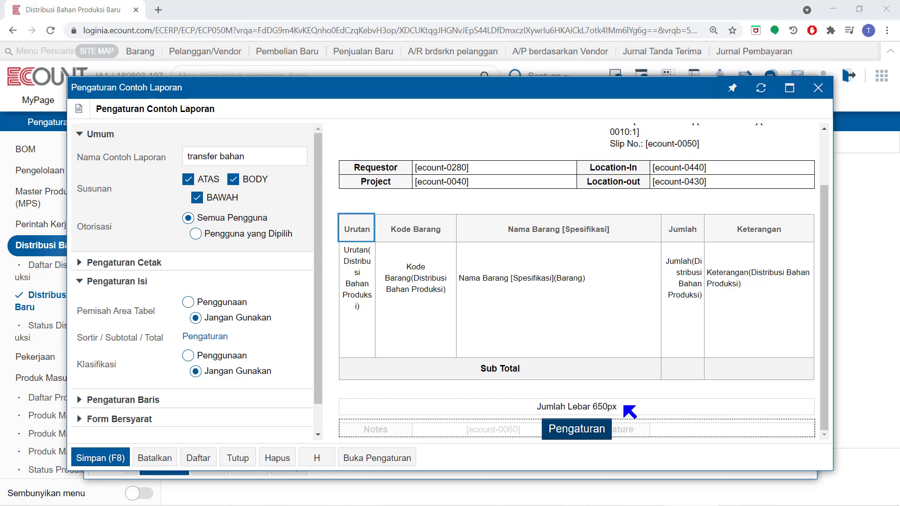
pyautogui.click(563, 224)
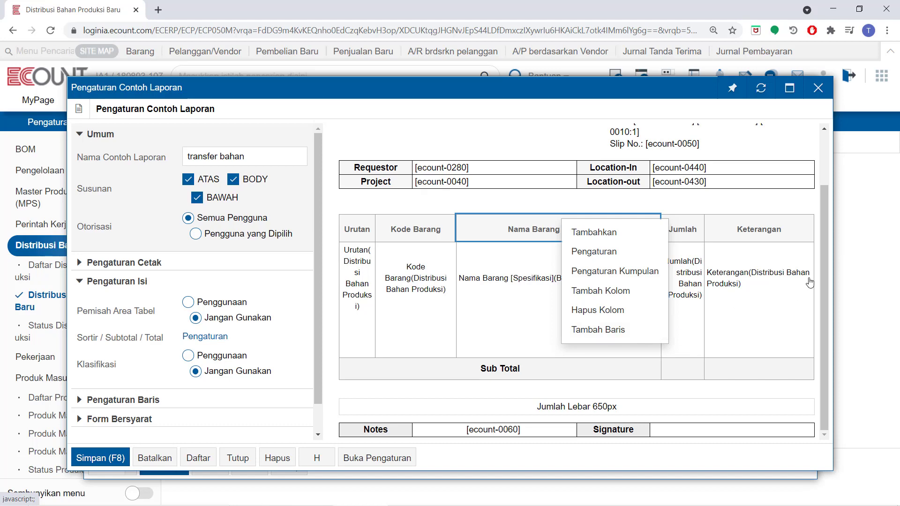
pyautogui.click(818, 88)
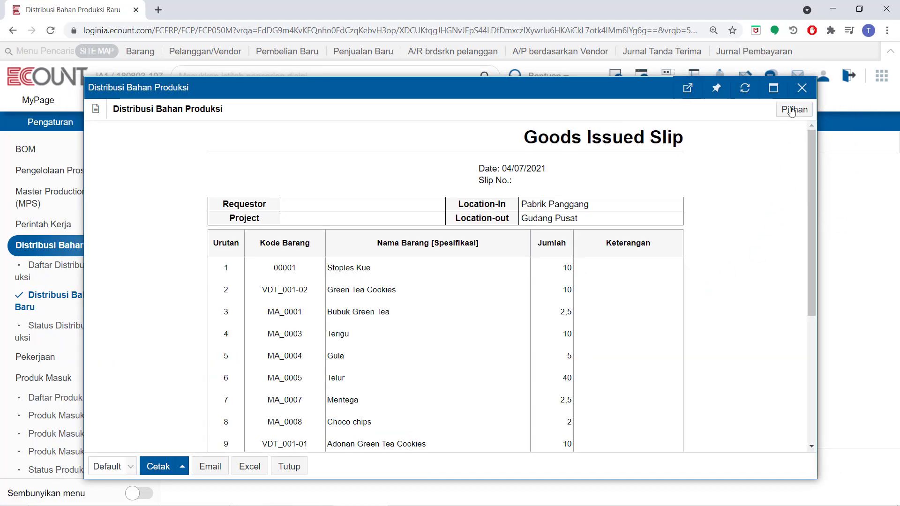
pyautogui.click(801, 87)
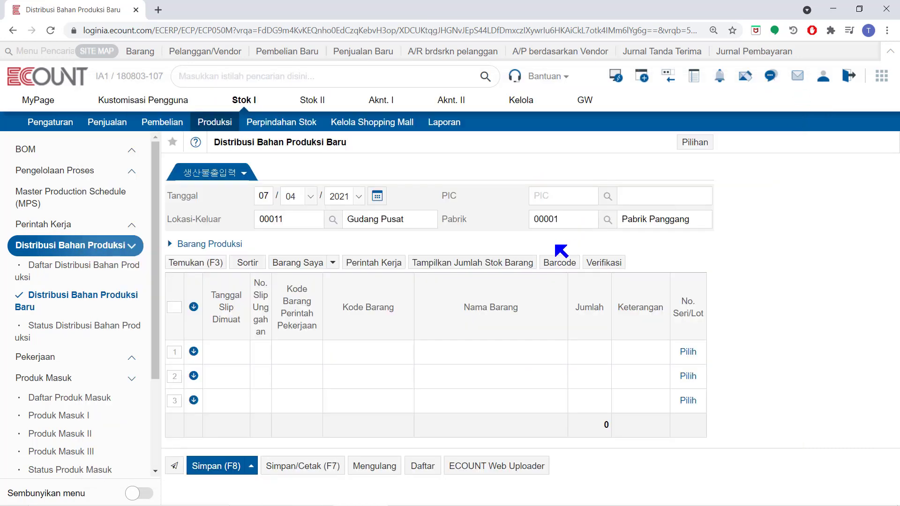
# - Review the slip dated 07/04/2021 from the material distribution list, close it, and check the list's report template options
pyautogui.click(56, 277)
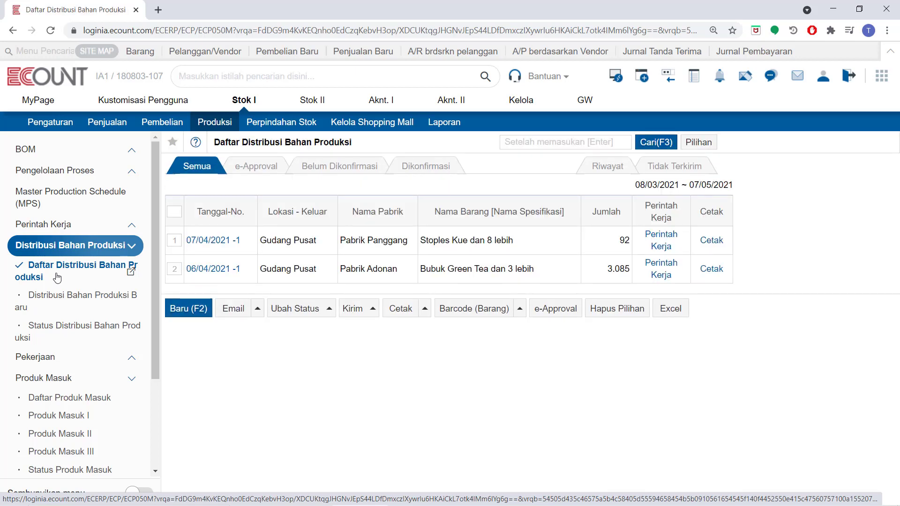
pyautogui.click(221, 242)
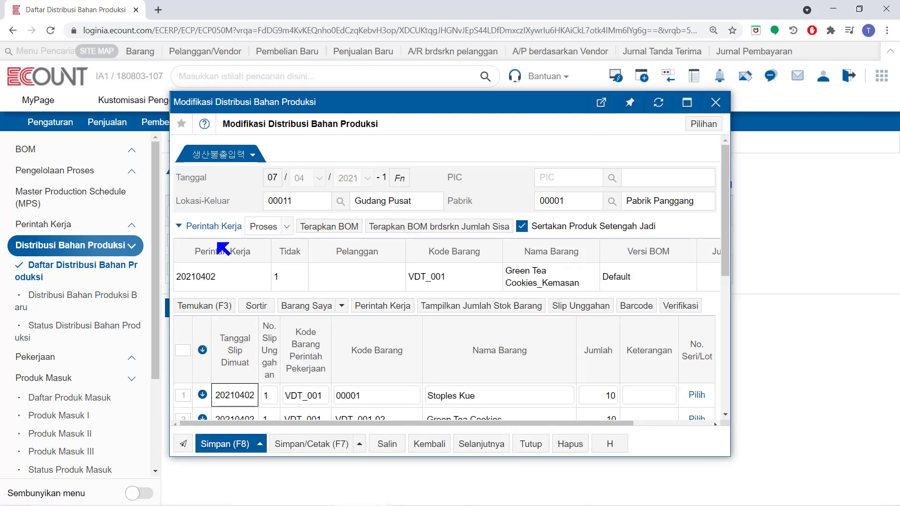
pyautogui.scroll(-4, 351, 328)
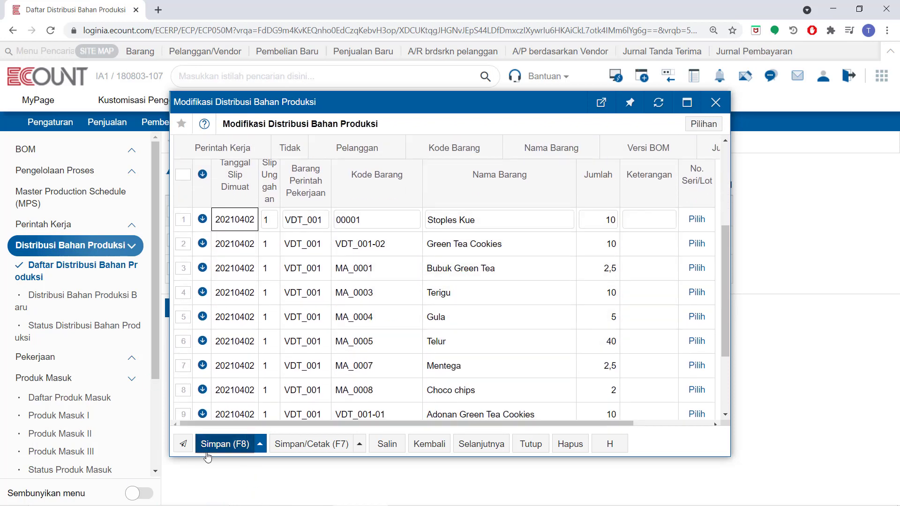
pyautogui.click(547, 443)
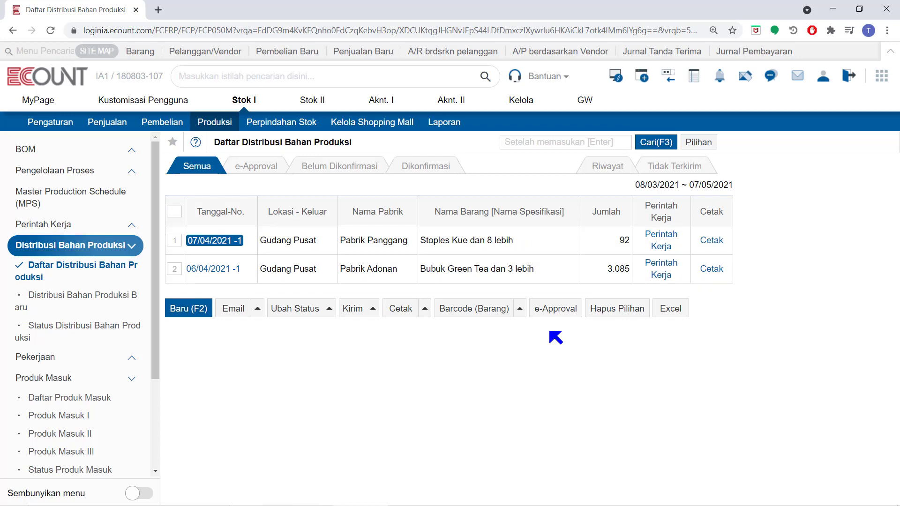
pyautogui.click(700, 143)
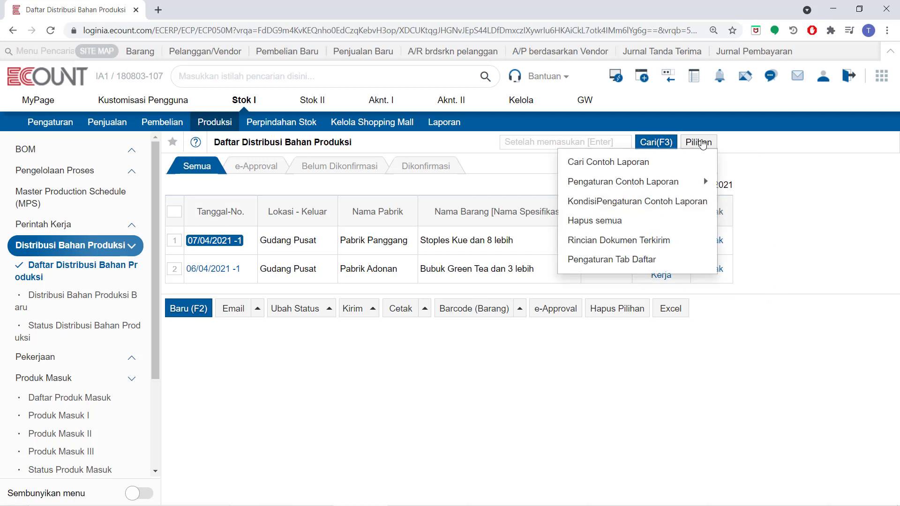
pyautogui.moveTo(691, 181)
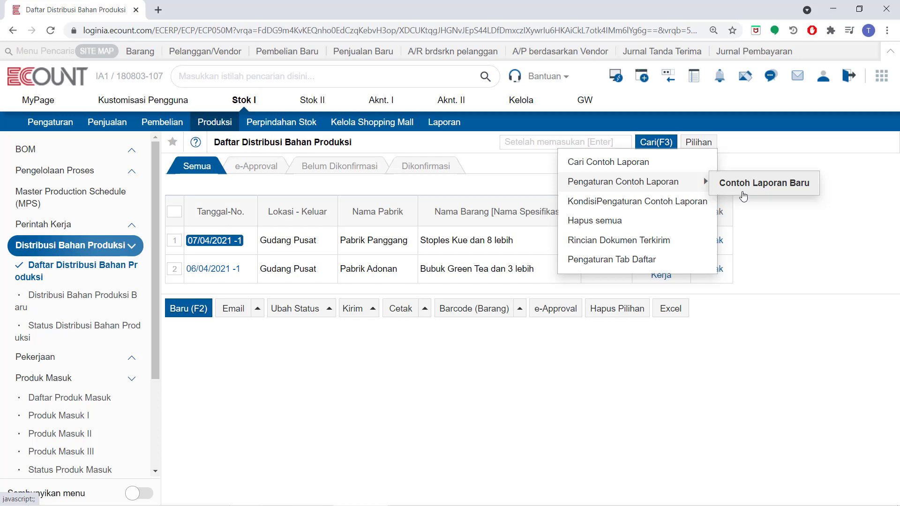
# - Run the detailed material distribution status report for 01/04/2021 to 07/04/2021 and view its print output options
pyautogui.click(55, 328)
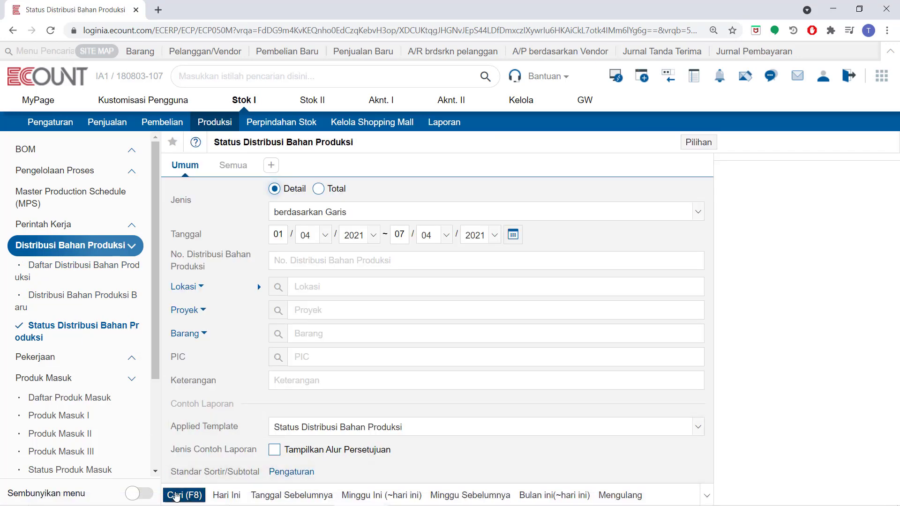
pyautogui.click(176, 496)
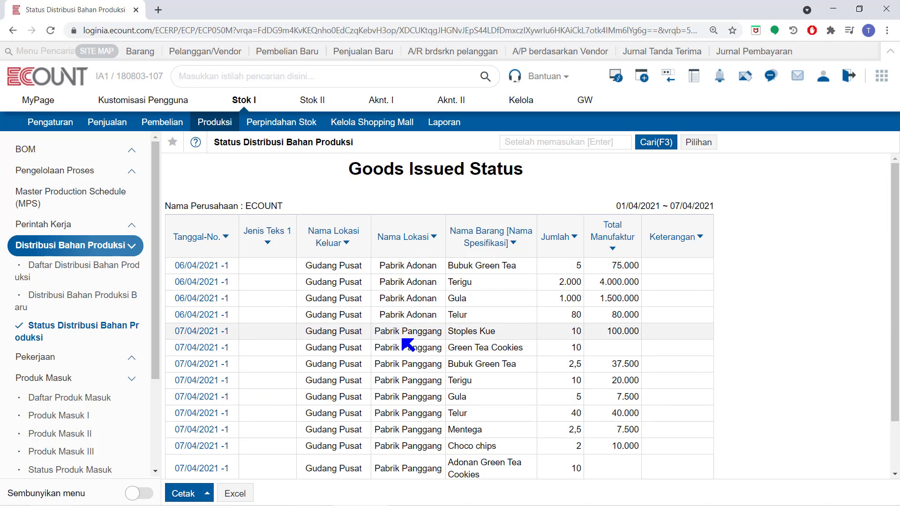
pyautogui.click(711, 145)
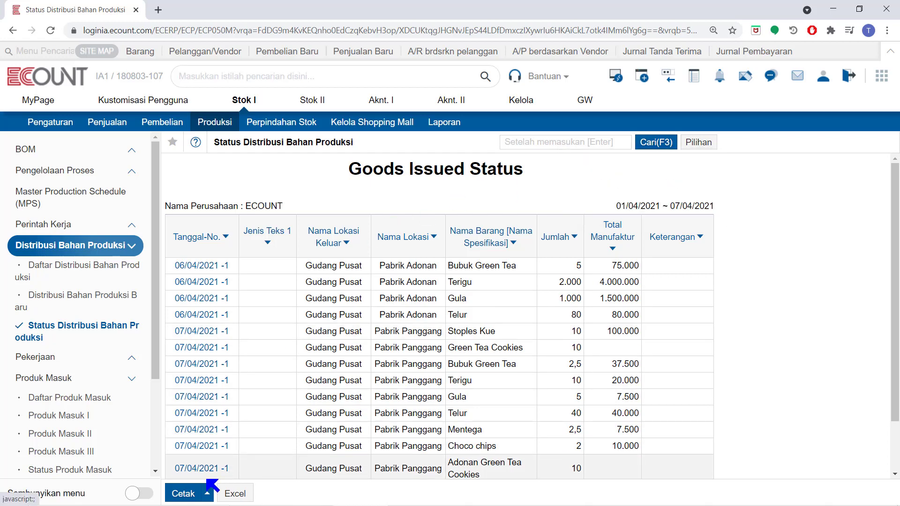
pyautogui.click(178, 492)
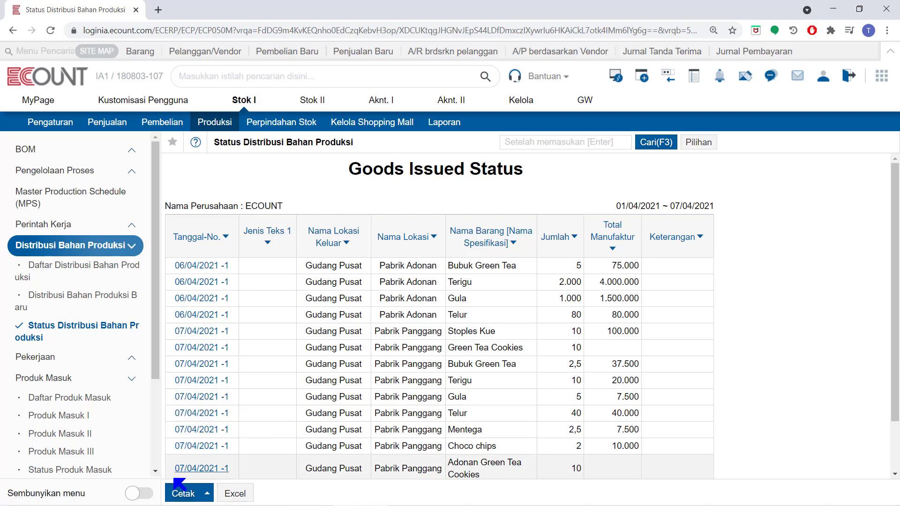
pyautogui.click(180, 490)
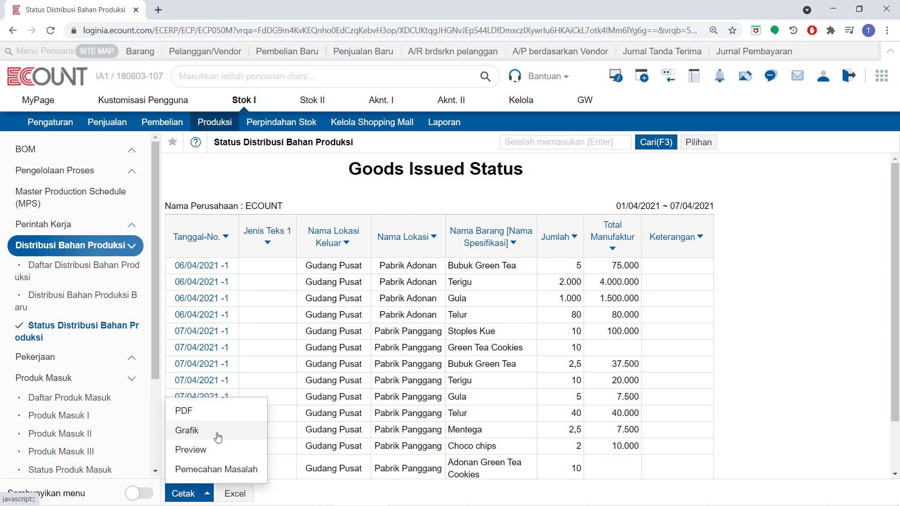
# - Run the work order progress report (Status Perkembangan berdasarkan J/O) for Status Perkembangan Produksi with base date 07/04/2021
pyautogui.click(77, 224)
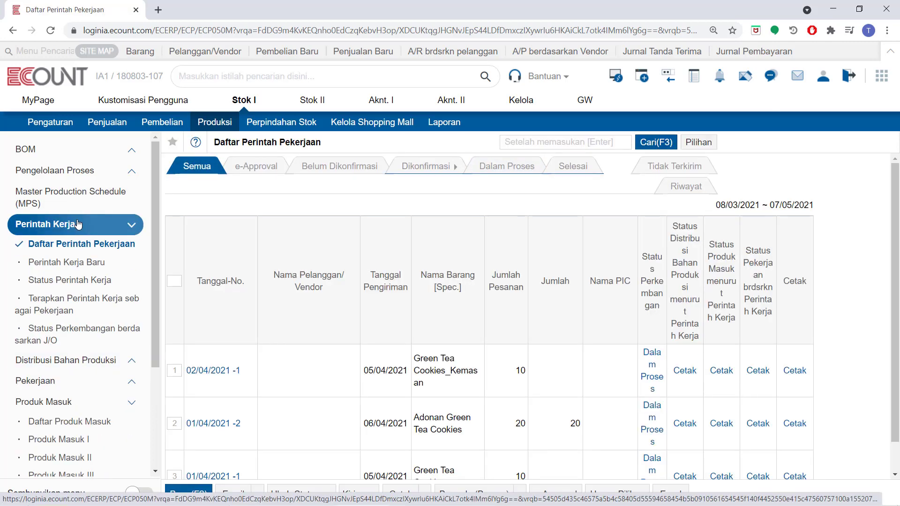
pyautogui.click(36, 328)
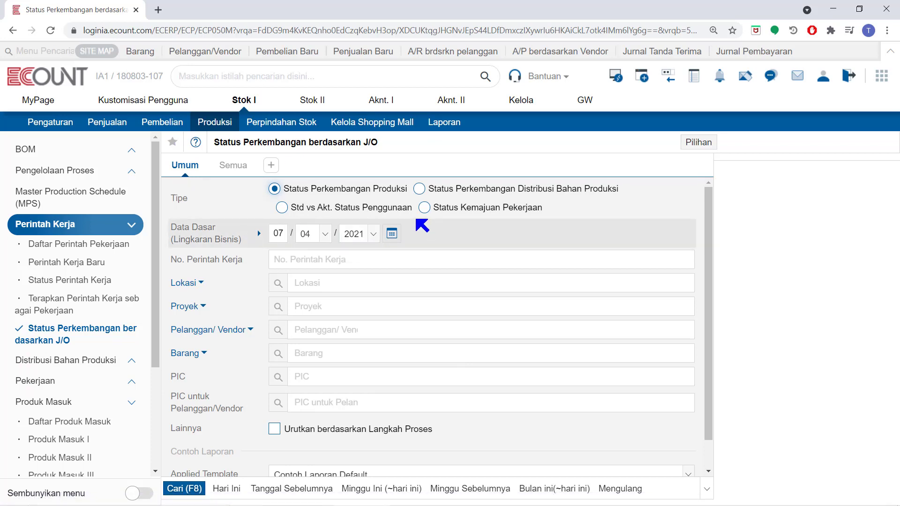
pyautogui.click(189, 489)
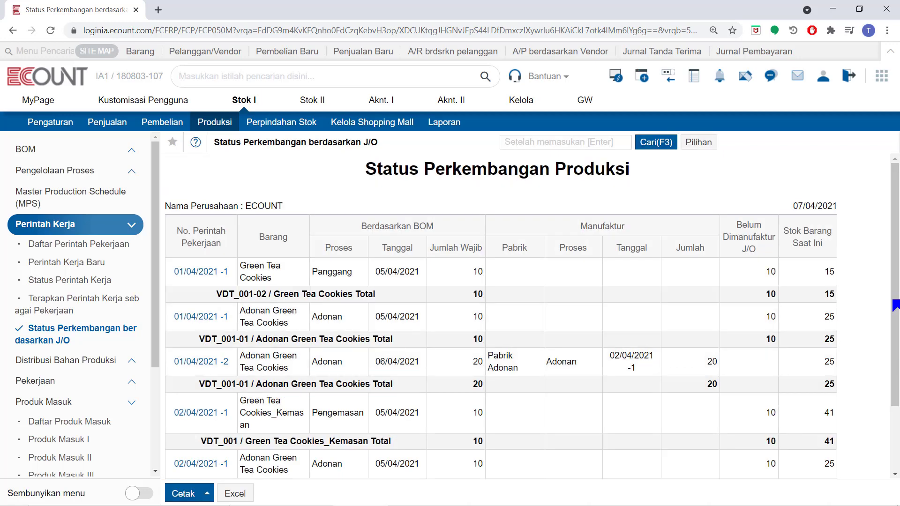